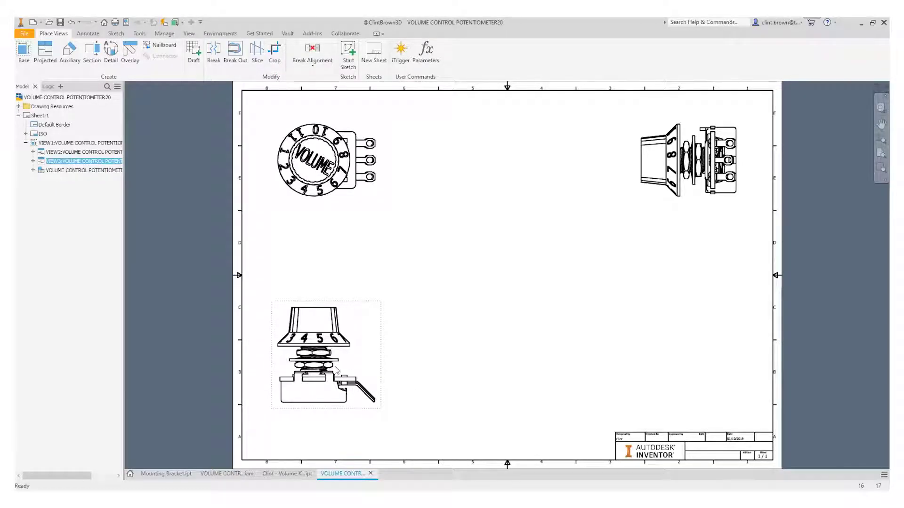
# Zoom into the lower-left front view and begin a new section view
pyautogui.scroll(5, 336, 371)
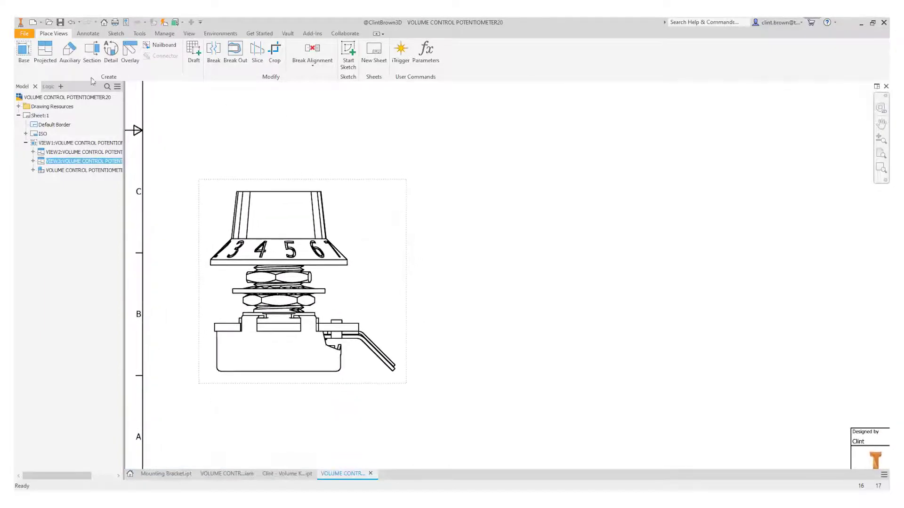
pyautogui.click(92, 52)
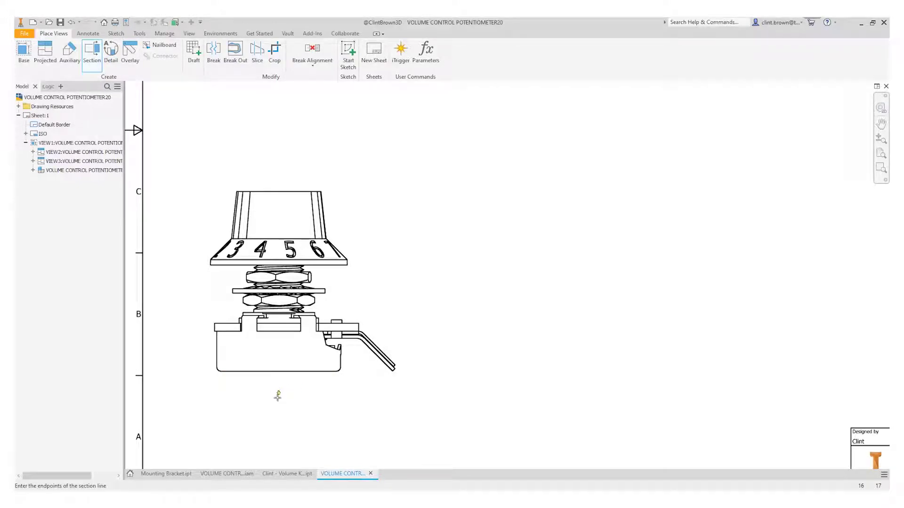
# Draw a vertical cut through the knob centre and place section A-A at 3:1 right of the front view
pyautogui.click(278, 398)
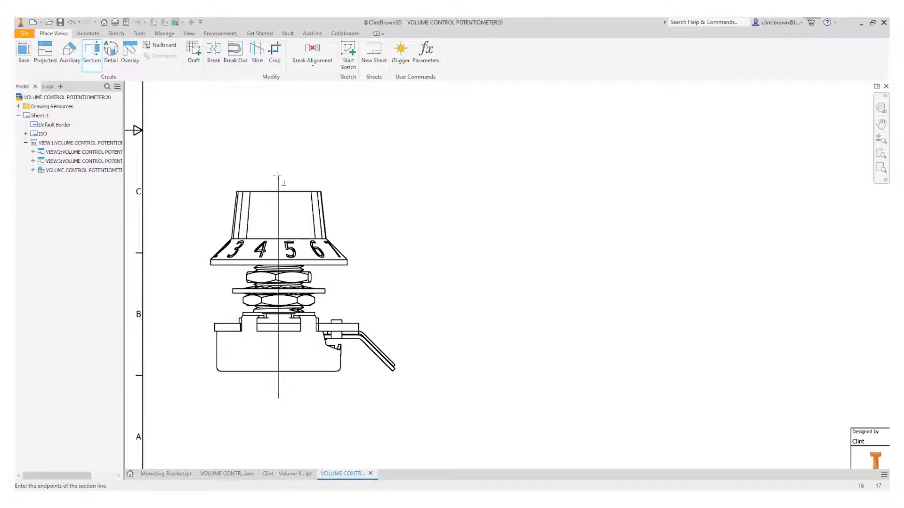
pyautogui.click(277, 175)
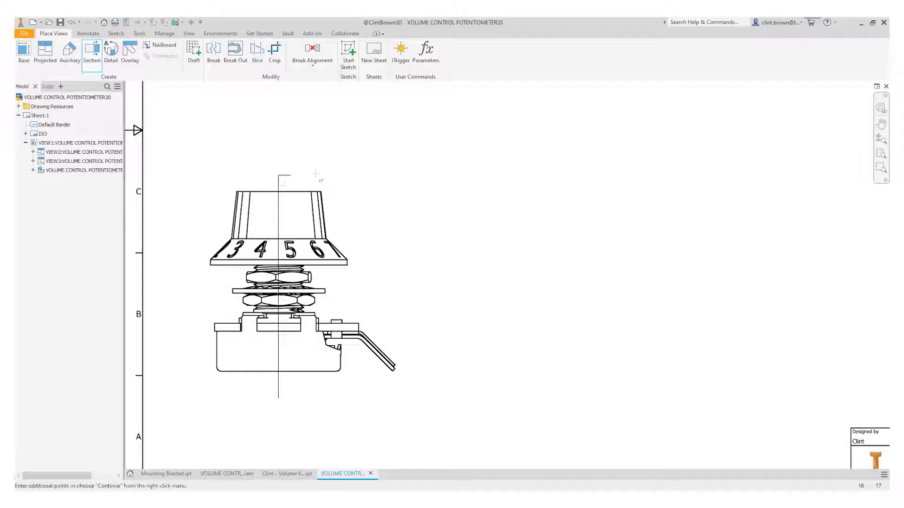
pyautogui.rightClick(331, 172)
pyautogui.click(351, 179)
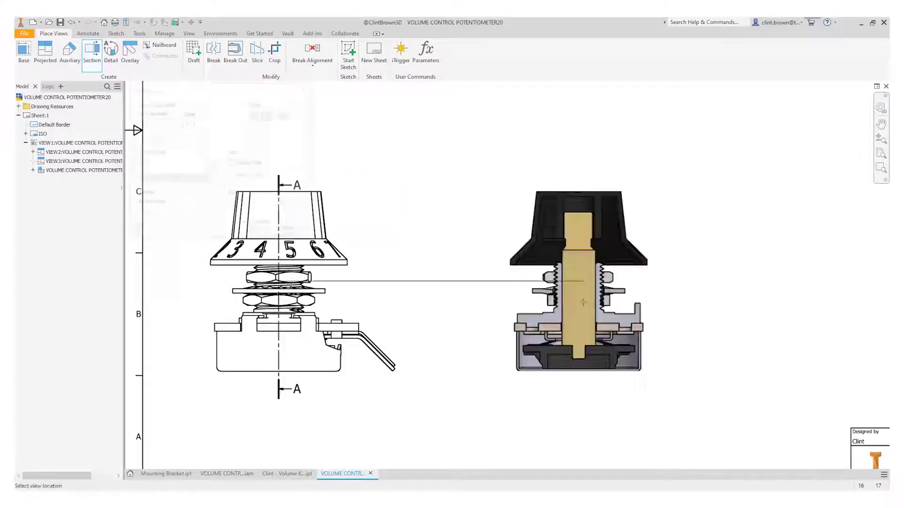
pyautogui.click(591, 302)
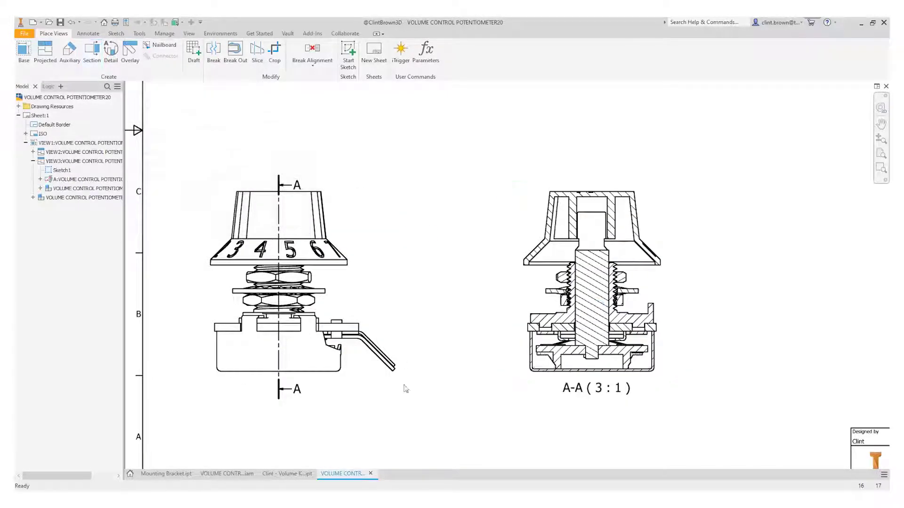
# Drag both ends of cutting line A-A outward past the base and knob, then fit the sheet
pyautogui.moveTo(278, 370); pyautogui.dragTo(280, 421)
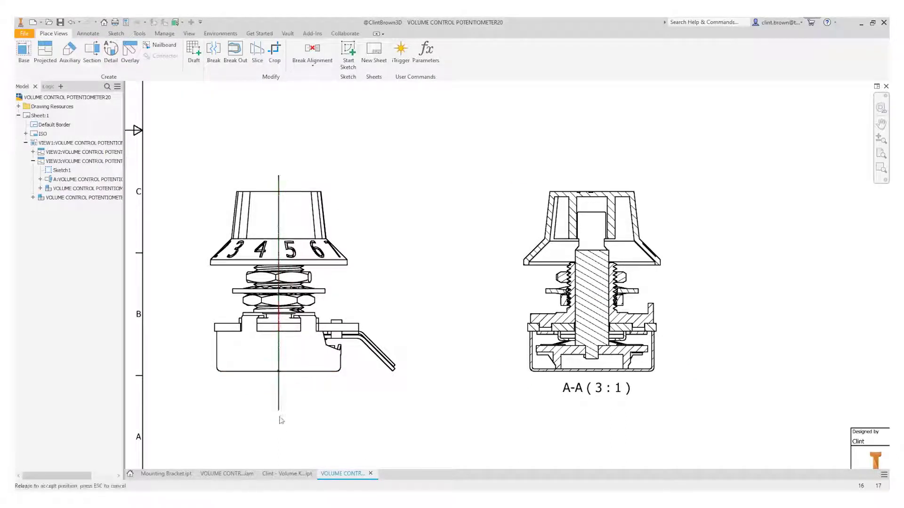
pyautogui.moveTo(279, 175)
pyautogui.mouseDown()
pyautogui.moveTo(281, 183)
pyautogui.moveTo(282, 150)
pyautogui.mouseUp()
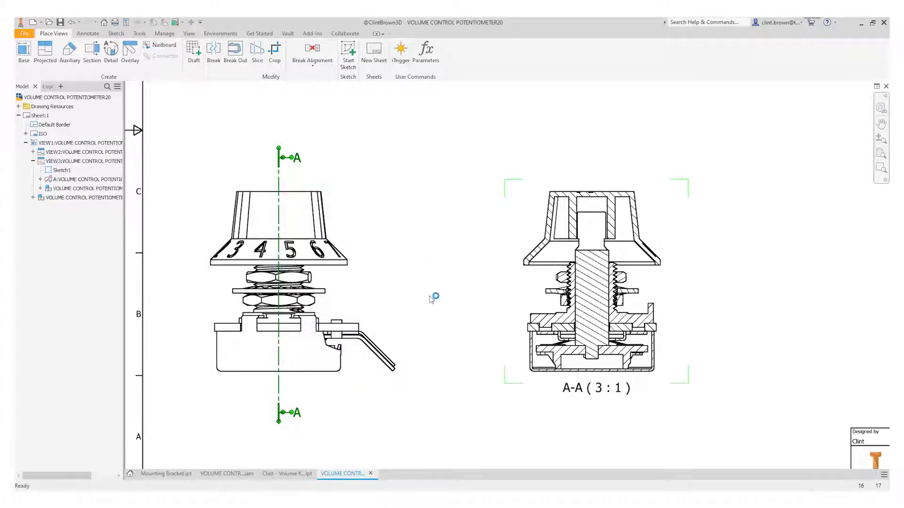
pyautogui.scroll(-1, 420, 297)
pyautogui.press('Home')
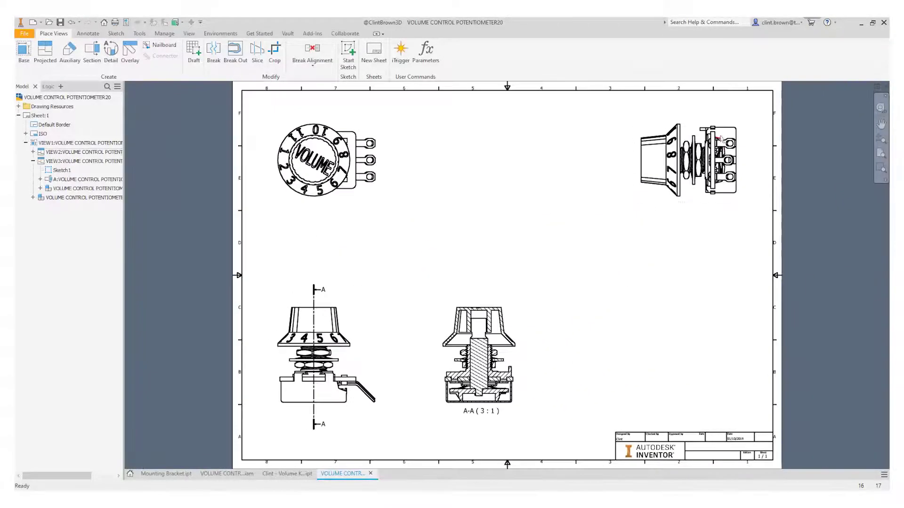
# Section the upper-right side view with a horizontal cut and place view B-B at 3:1 below it
pyautogui.scroll(-1, 722, 139)
pyautogui.scroll(5, 721, 138)
pyautogui.moveTo(720, 209)
pyautogui.mouseDown(button='middle')
pyautogui.moveTo(536, 201)
pyautogui.moveTo(465, 233)
pyautogui.mouseUp(button='middle')
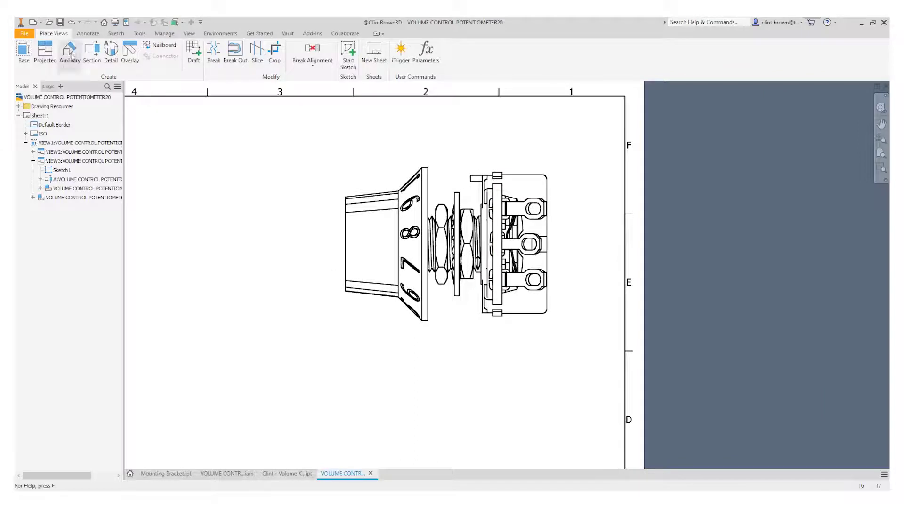
pyautogui.click(92, 52)
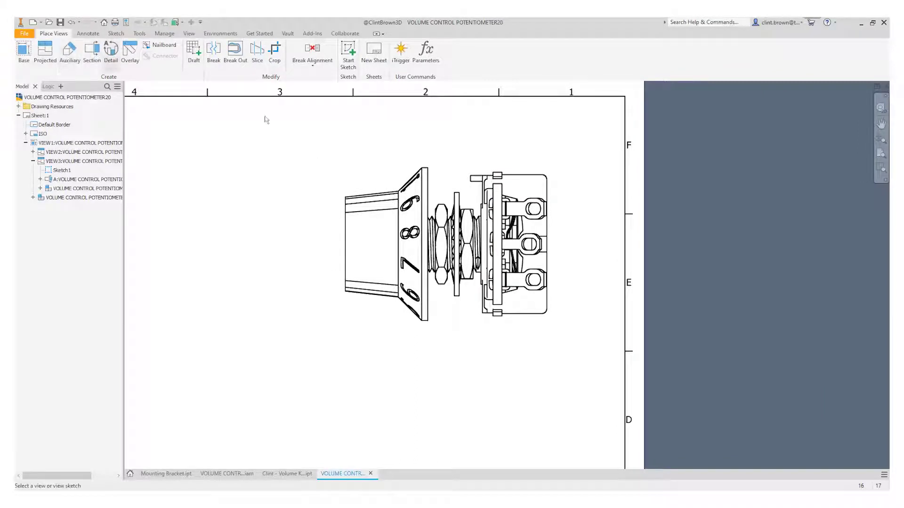
pyautogui.click(347, 245)
pyautogui.click(283, 196)
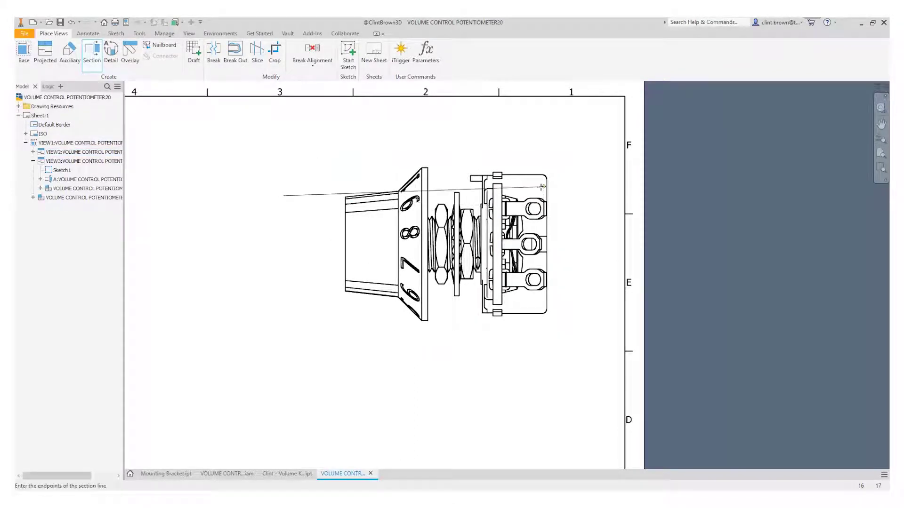
pyautogui.click(584, 194)
pyautogui.rightClick(588, 195)
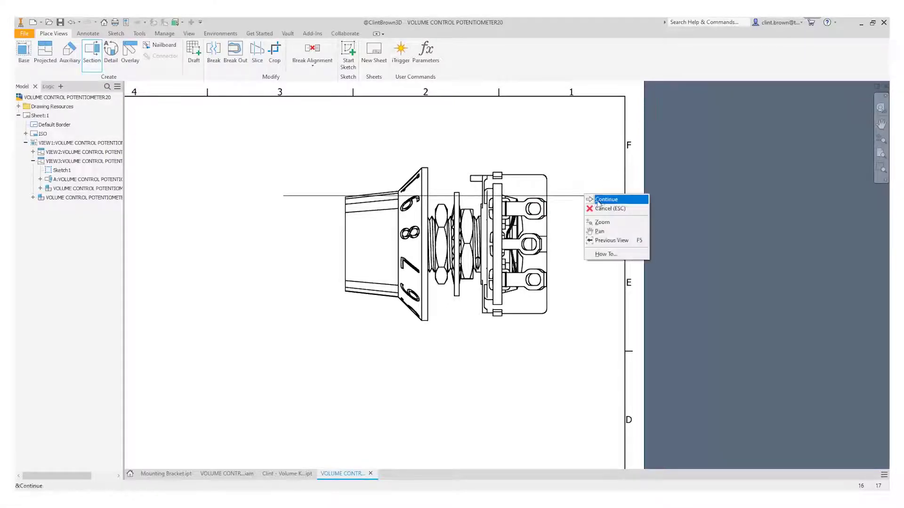
pyautogui.click(607, 199)
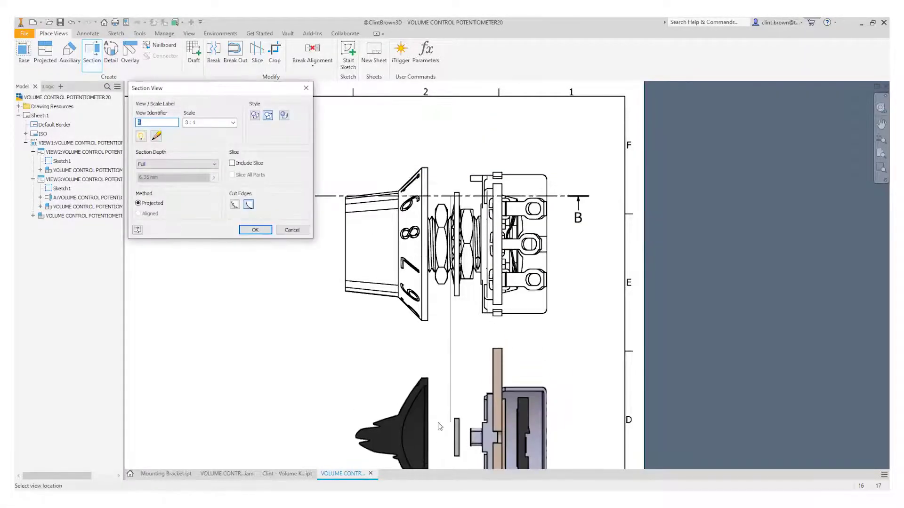
pyautogui.click(431, 443)
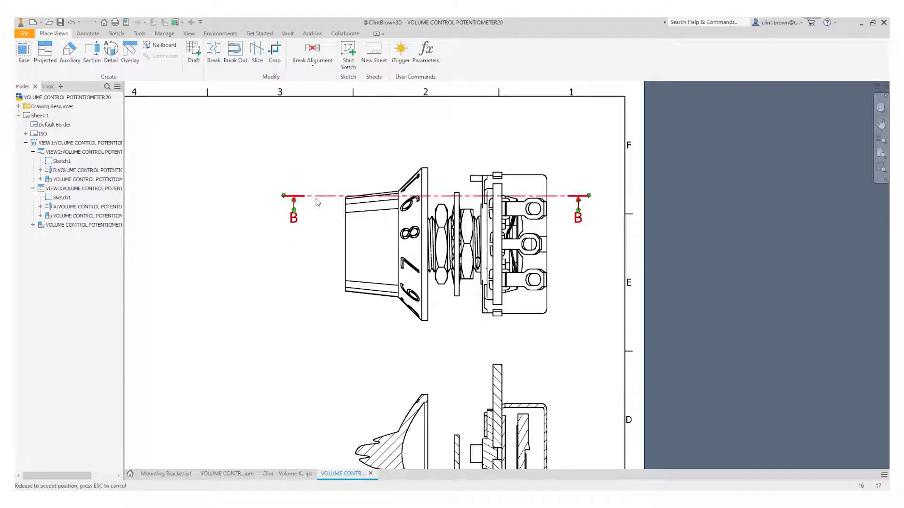
# Move cutting line B-B down to the side view's centre so section B-B updates
pyautogui.moveTo(318, 196); pyautogui.dragTo(310, 244)
pyautogui.moveTo(274, 355); pyautogui.dragTo(299, 286, button='middle')
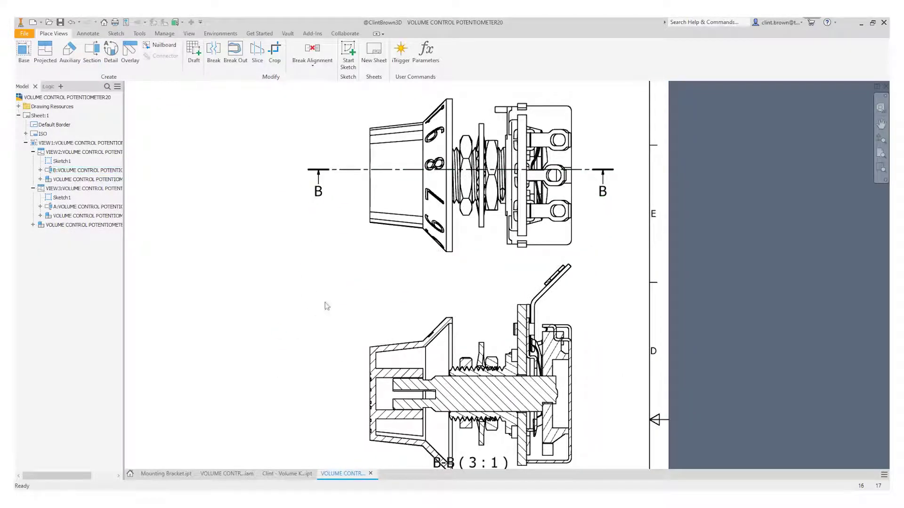
pyautogui.moveTo(323, 320); pyautogui.dragTo(302, 250, button='middle')
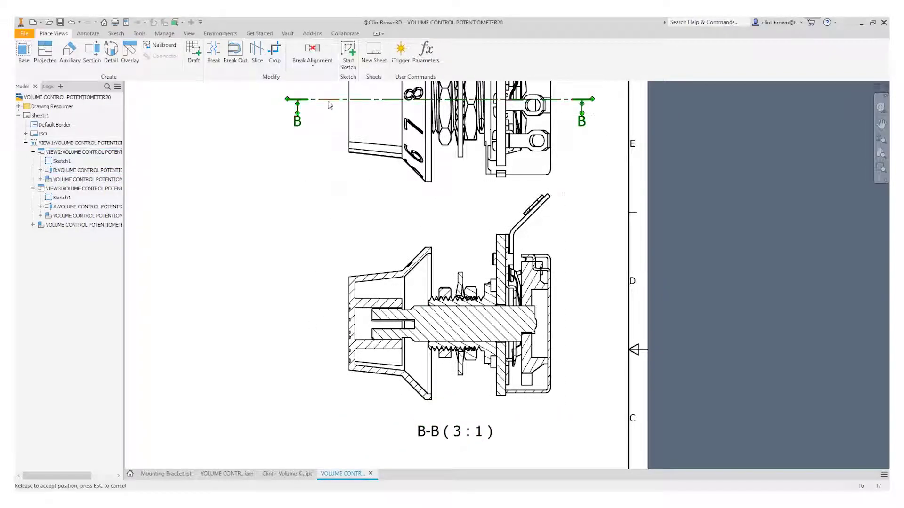
pyautogui.moveTo(329, 99); pyautogui.dragTo(240, 272)
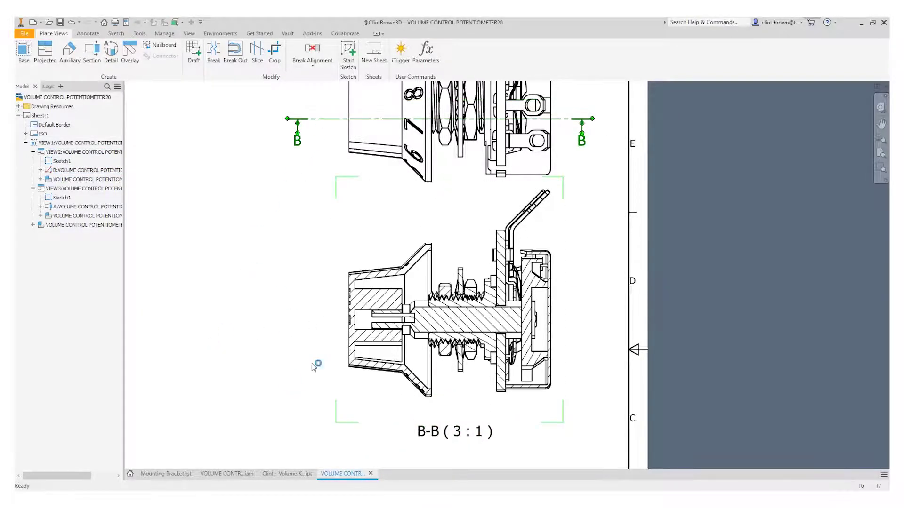
pyautogui.click(193, 258)
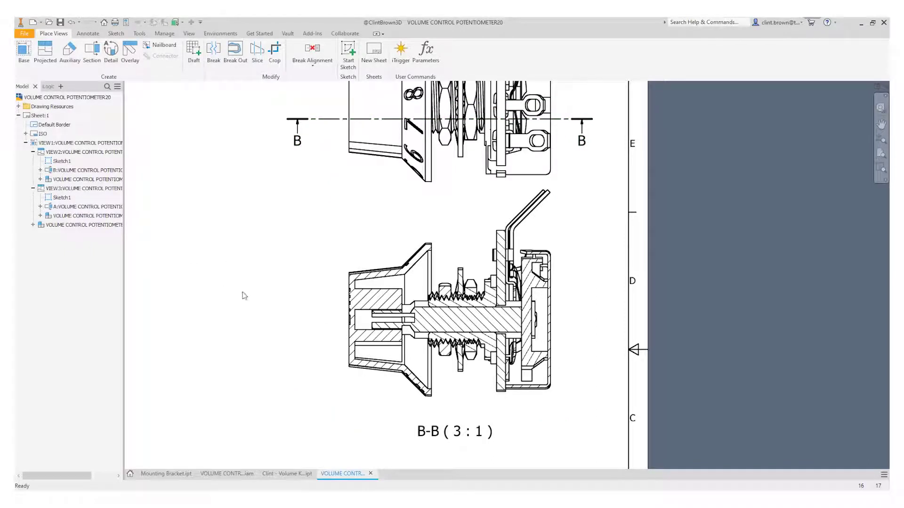
pyautogui.moveTo(258, 272)
pyautogui.mouseDown(button='middle')
pyautogui.moveTo(309, 264)
pyautogui.moveTo(312, 357)
pyautogui.moveTo(268, 345)
pyautogui.mouseUp(button='middle')
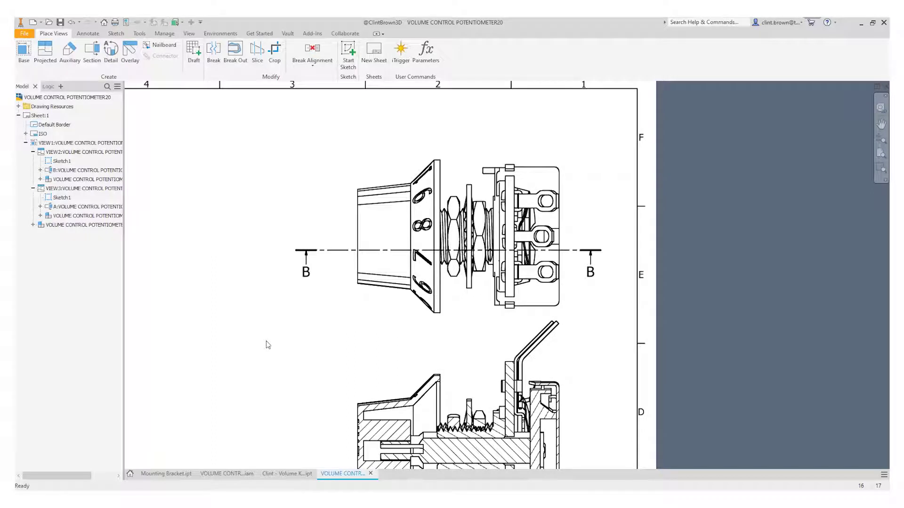
pyautogui.moveTo(322, 251); pyautogui.dragTo(323, 255)
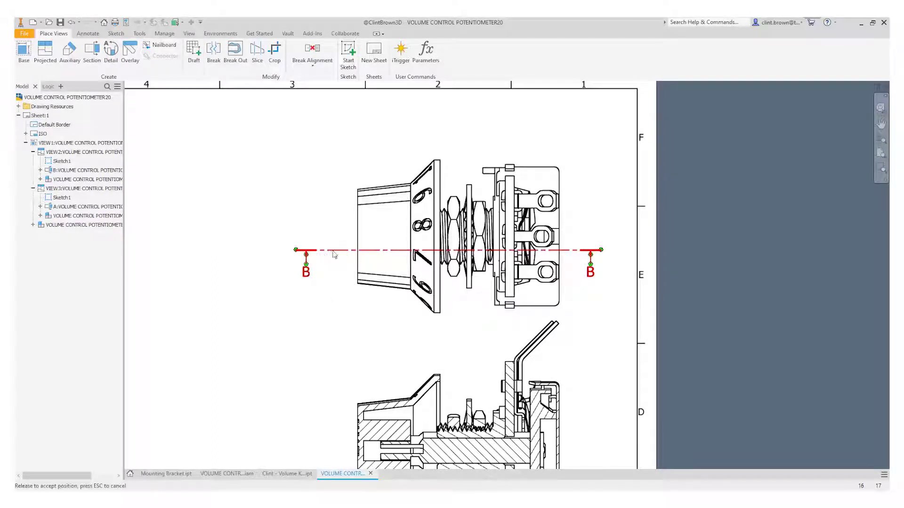
pyautogui.rightClick(334, 254)
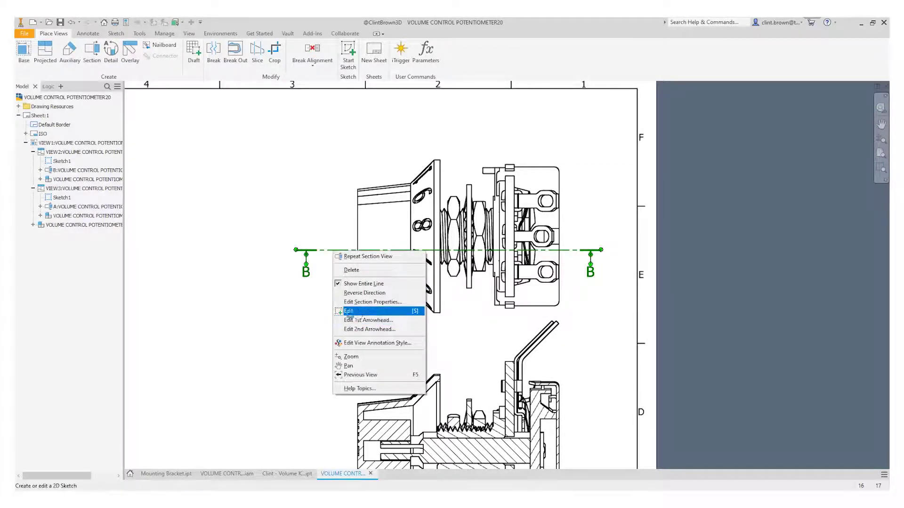
# Choose Edit on the B-B section line to open its sketch
pyautogui.click(348, 311)
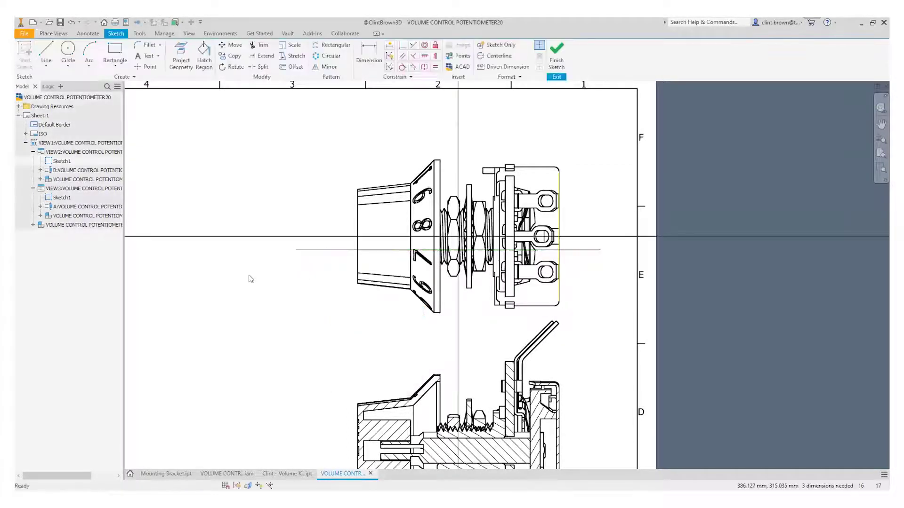
# Make the B-B line perpendicular to the part edge and dimension its left extension 10 mm
pyautogui.click(403, 47)
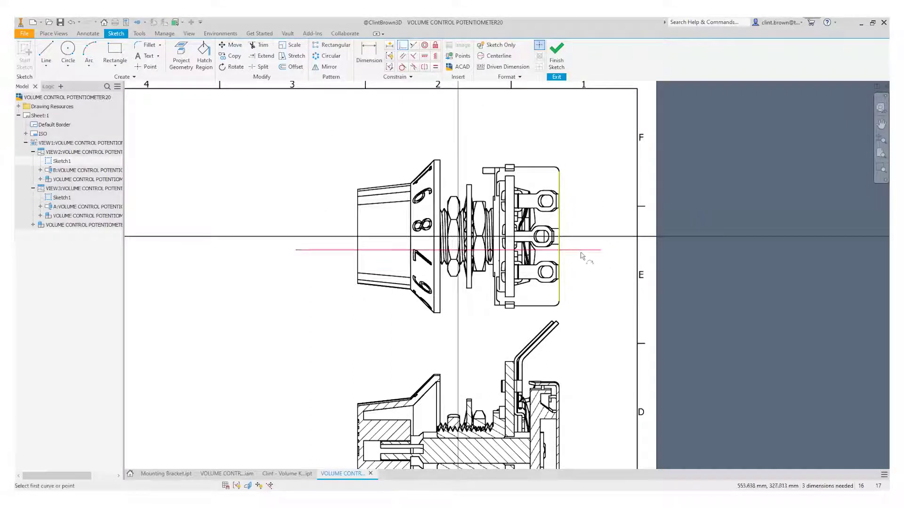
pyautogui.click(582, 250)
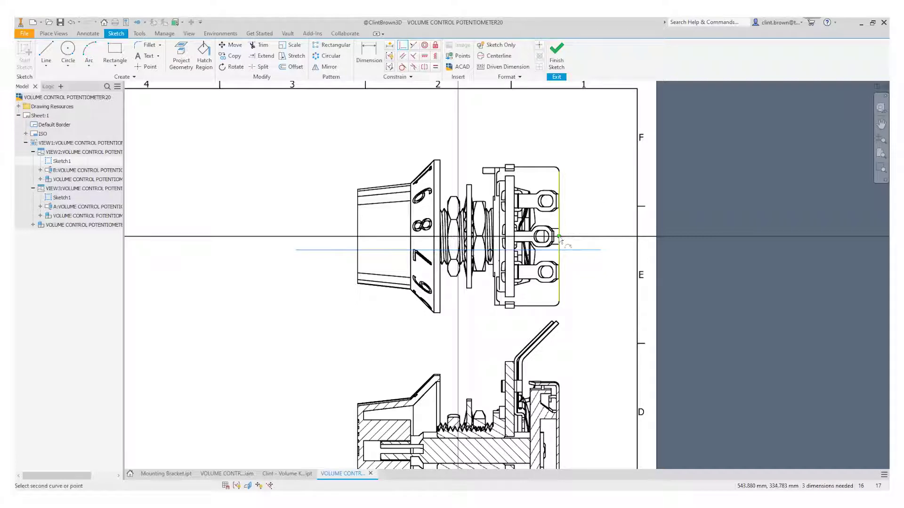
pyautogui.click(558, 237)
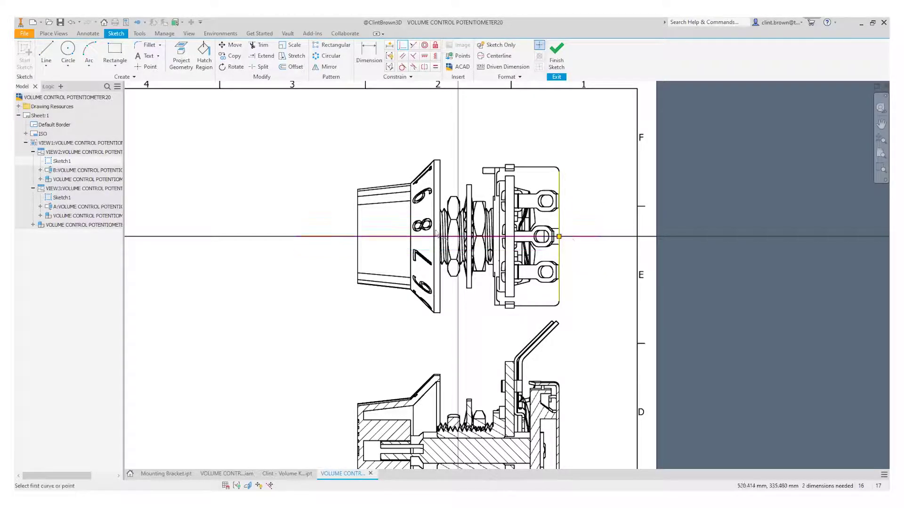
pyautogui.press('d')
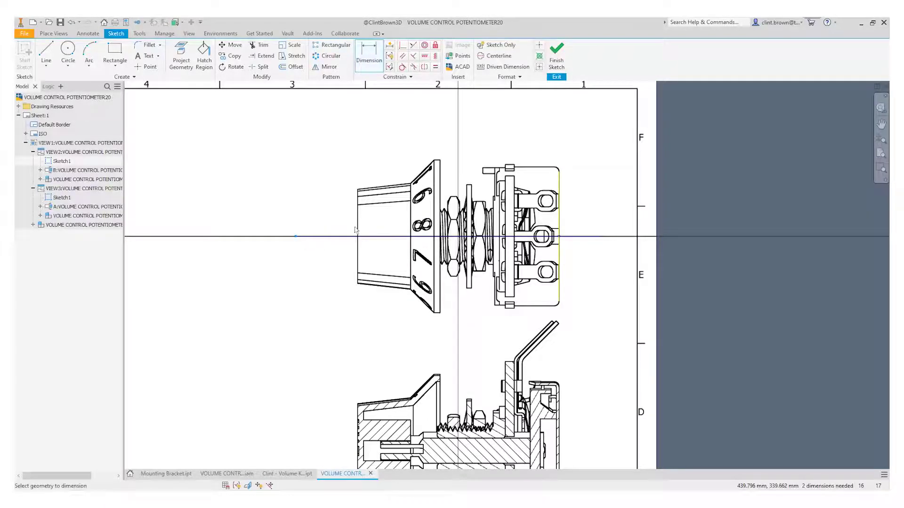
pyautogui.click(358, 233)
pyautogui.click(349, 213)
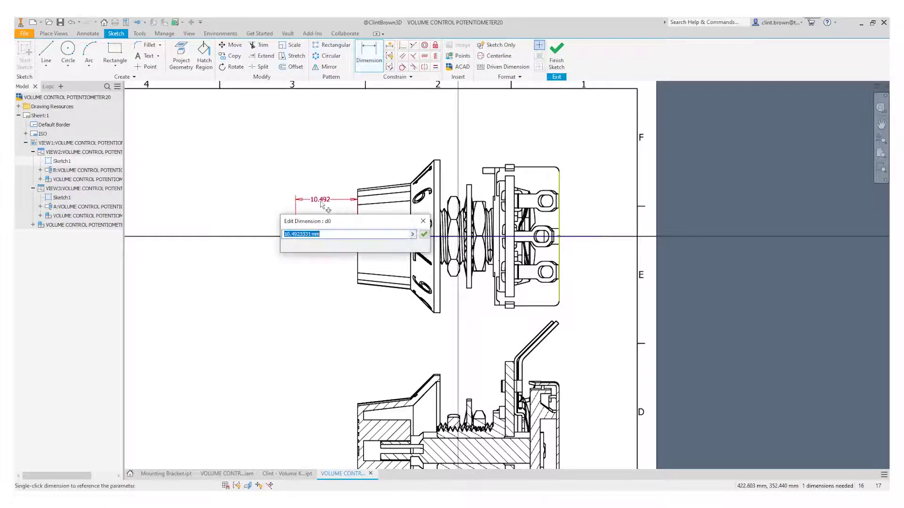
pyautogui.write('10')
pyautogui.press('Return')
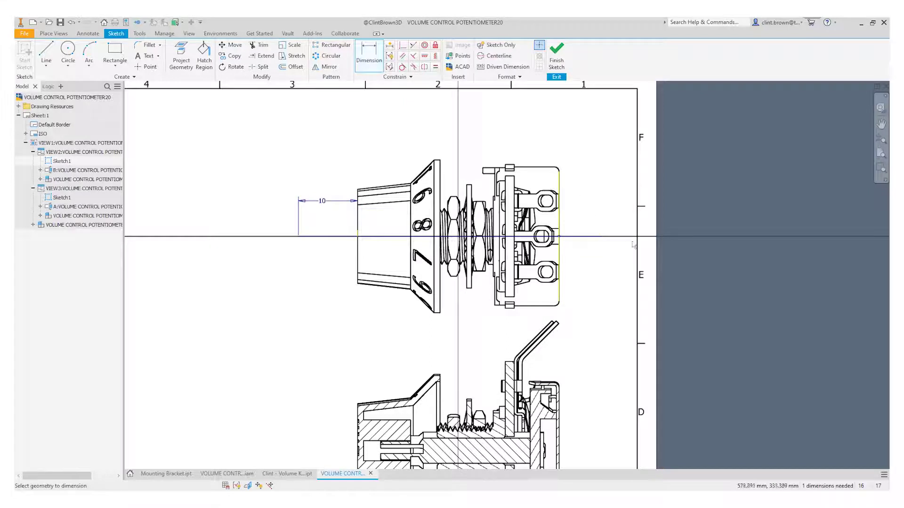
# Dimension the right extension linked to the 10 mm value (d0) and finish the sketch
pyautogui.click(600, 237)
pyautogui.click(559, 226)
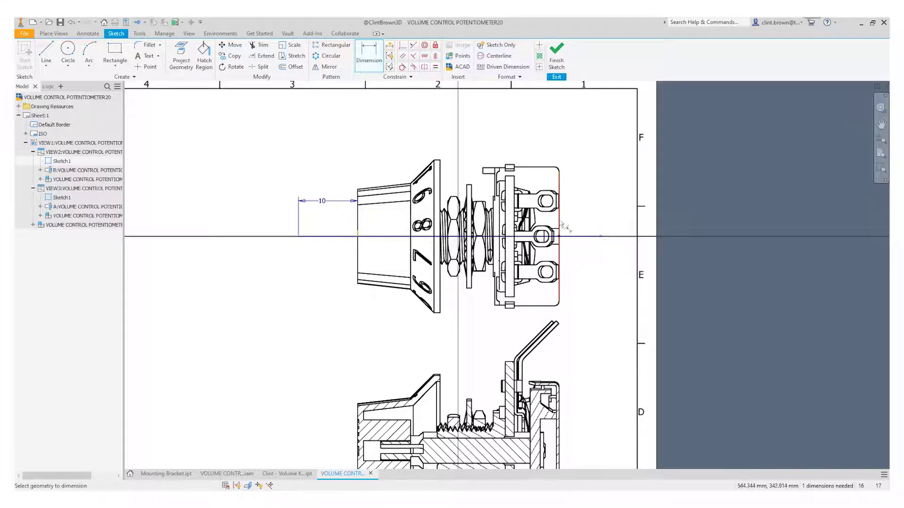
pyautogui.click(580, 192)
pyautogui.click(339, 201)
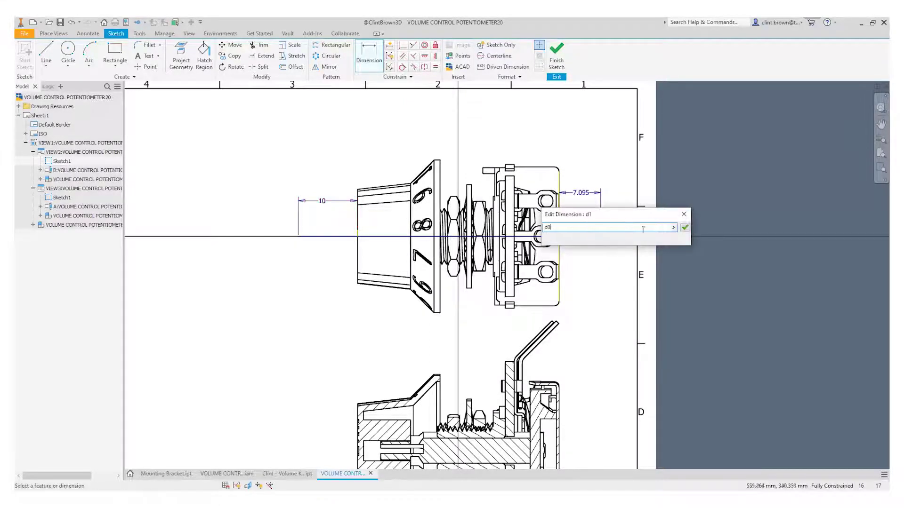
pyautogui.click(684, 228)
pyautogui.click(556, 52)
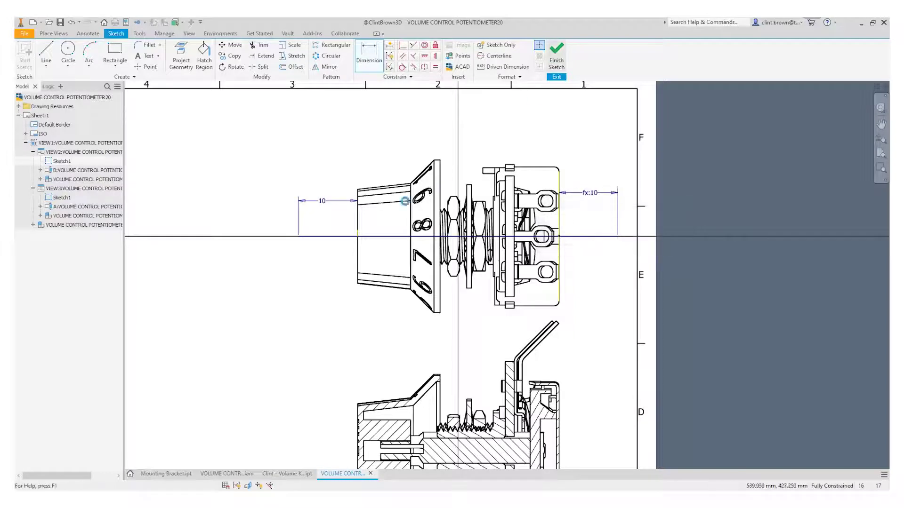
pyautogui.moveTo(322, 247); pyautogui.dragTo(338, 250)
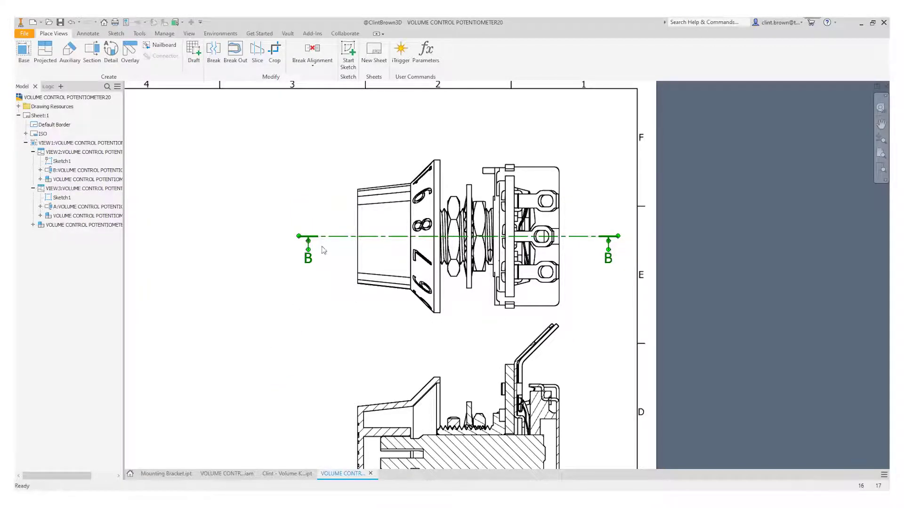
# Dismiss the B-B section line's menu and zoom out to the whole sheet
pyautogui.rightClick(320, 236)
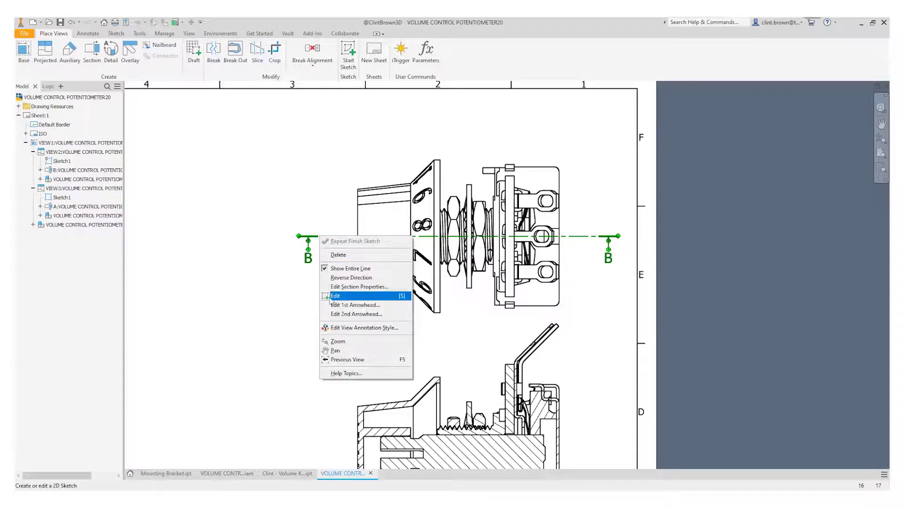
pyautogui.click(243, 320)
pyautogui.press('Home')
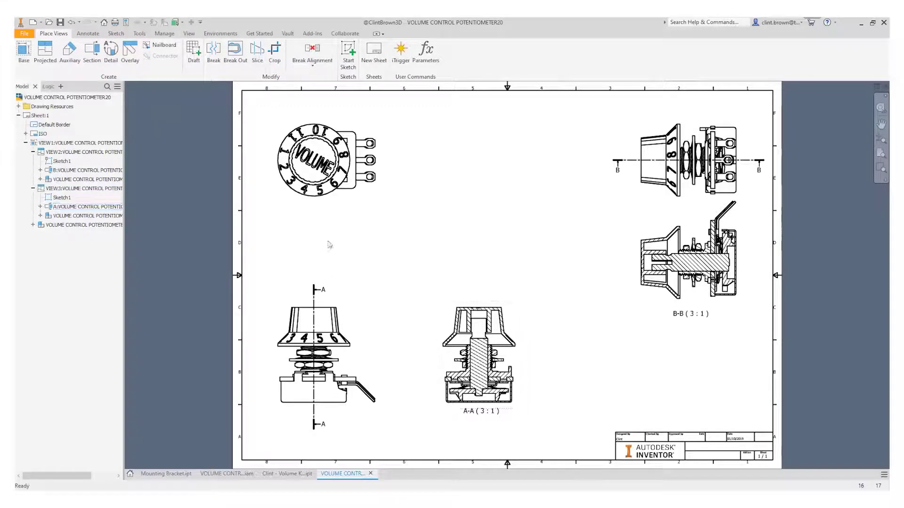
# Create a sketch on the knob's top view and draw a vertical and horizontal line beside the knob
pyautogui.click(349, 65)
pyautogui.click(356, 128)
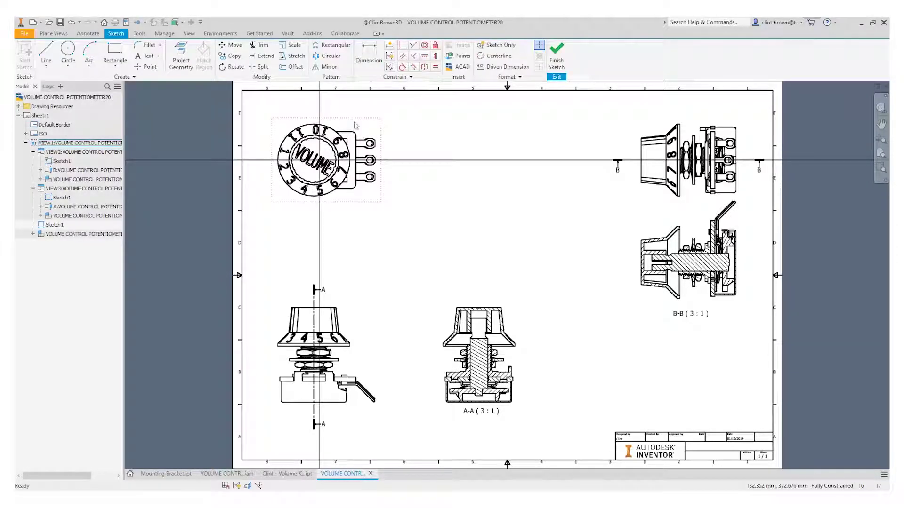
pyautogui.click(45, 51)
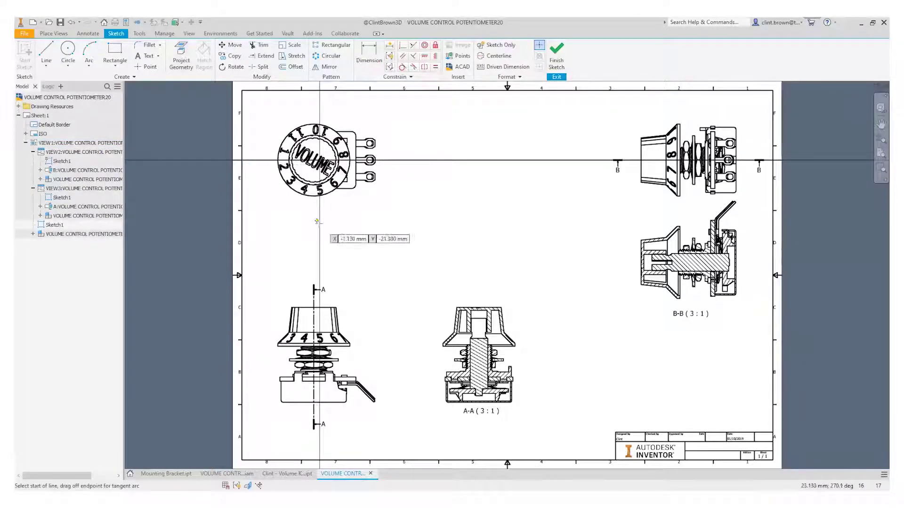
pyautogui.click(362, 245)
pyautogui.click(362, 197)
pyautogui.rightClick(395, 202)
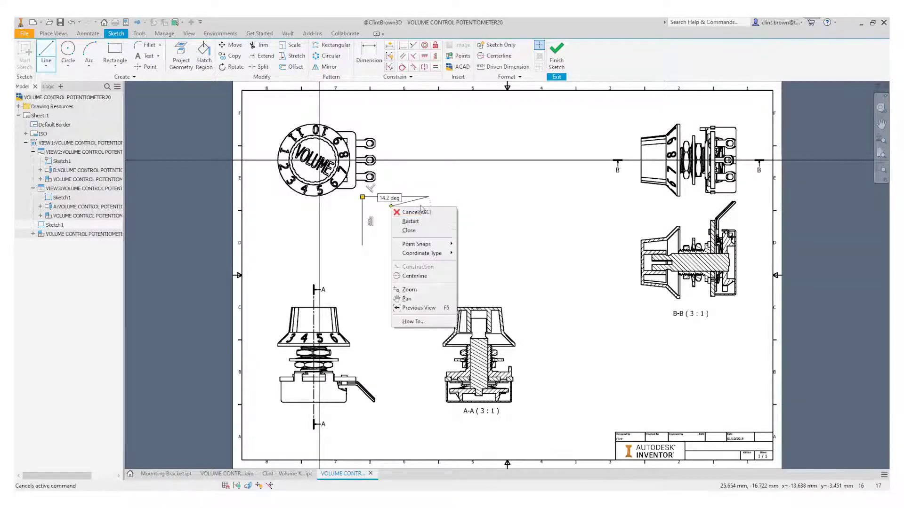
pyautogui.click(414, 210)
pyautogui.scroll(3, 310, 158)
pyautogui.moveTo(308, 158); pyautogui.dragTo(308, 221, button='middle')
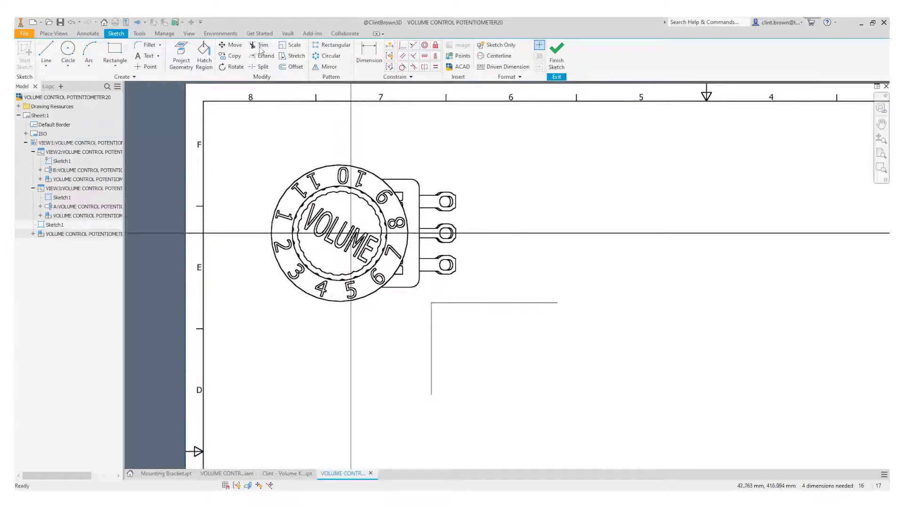
# Project the knob geometry and make the lines' corner coincident with the dial centre
pyautogui.click(182, 53)
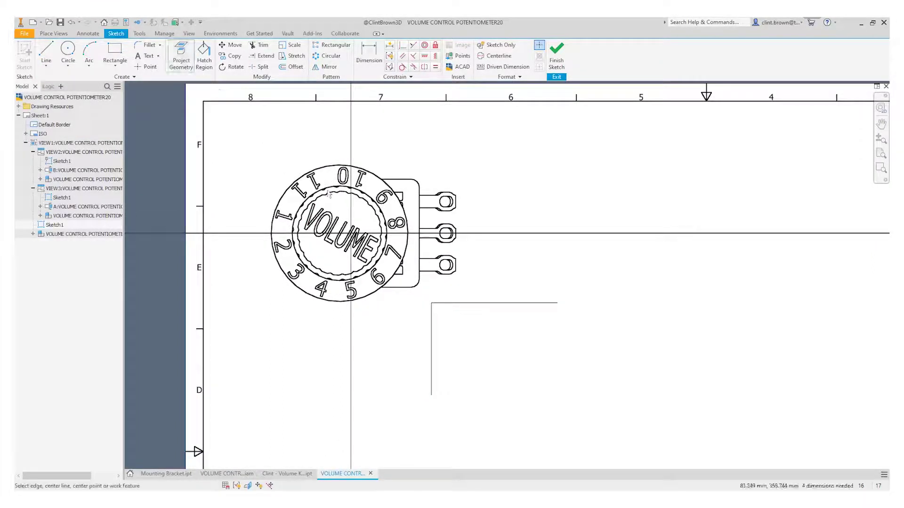
pyautogui.click(403, 45)
pyautogui.click(431, 303)
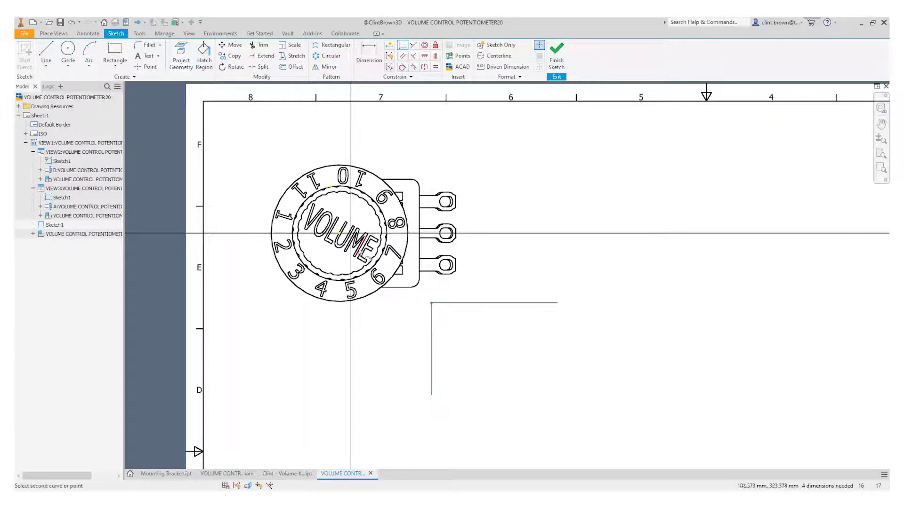
pyautogui.click(339, 234)
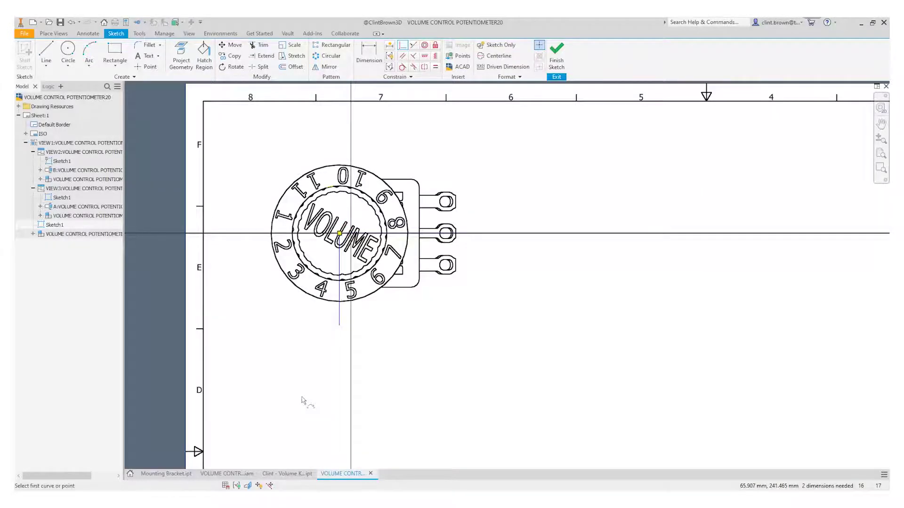
# Dimension the vertical leg 20 and the horizontal leg 35, then finish the sketch
pyautogui.click(369, 51)
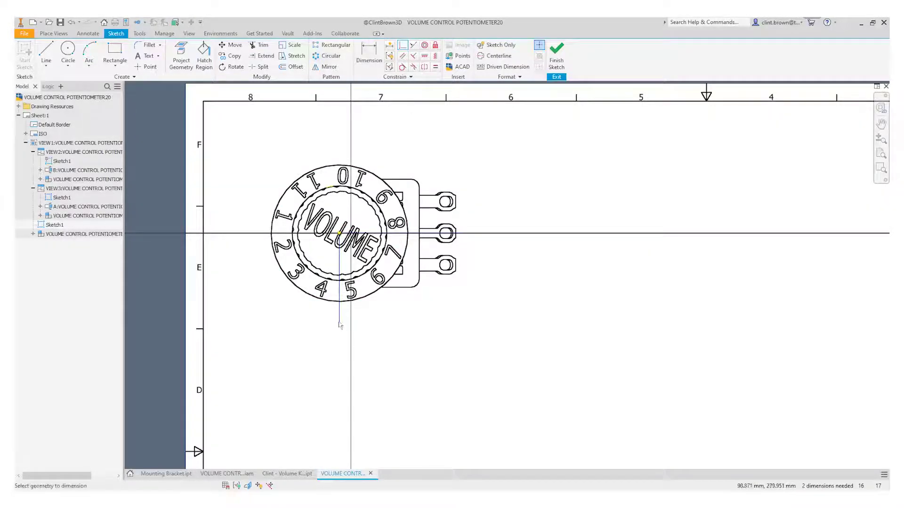
pyautogui.click(338, 319)
pyautogui.click(242, 304)
pyautogui.write('20')
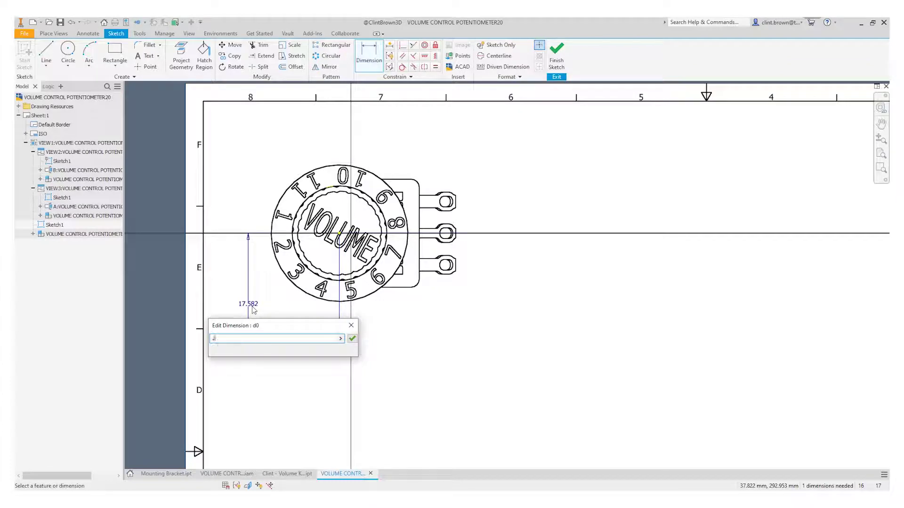
pyautogui.press('Return')
pyautogui.click(401, 233)
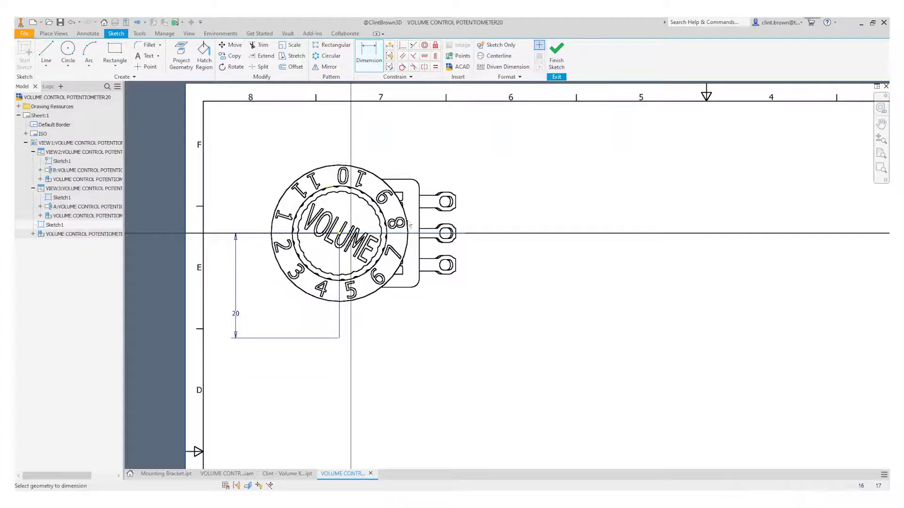
pyautogui.click(418, 157)
pyautogui.write('35')
pyautogui.press('Return')
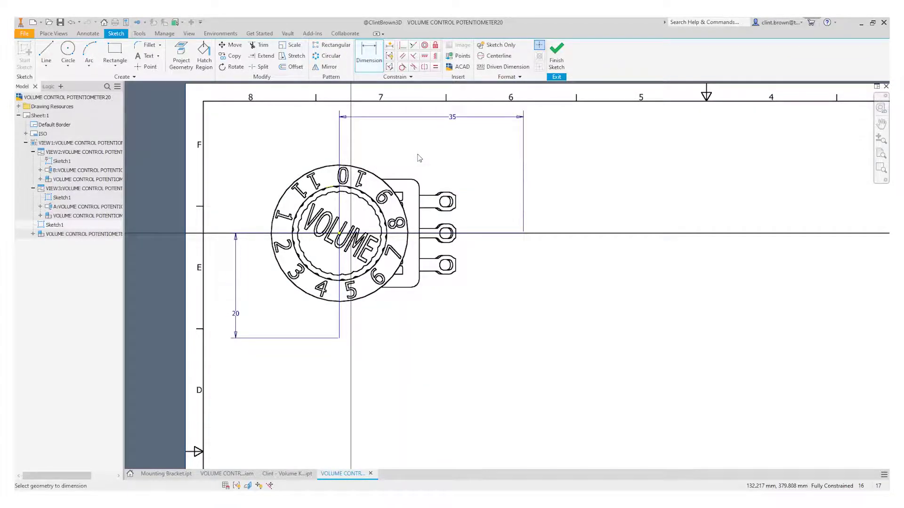
pyautogui.click(557, 52)
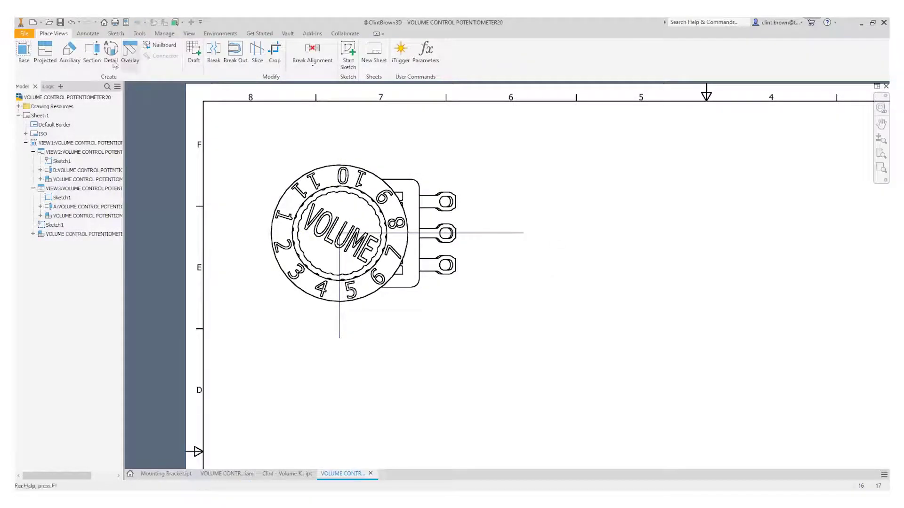
# Cut section view C-C at 3:1 along the L-shaped sketch and place it right of the knob view
pyautogui.click(92, 51)
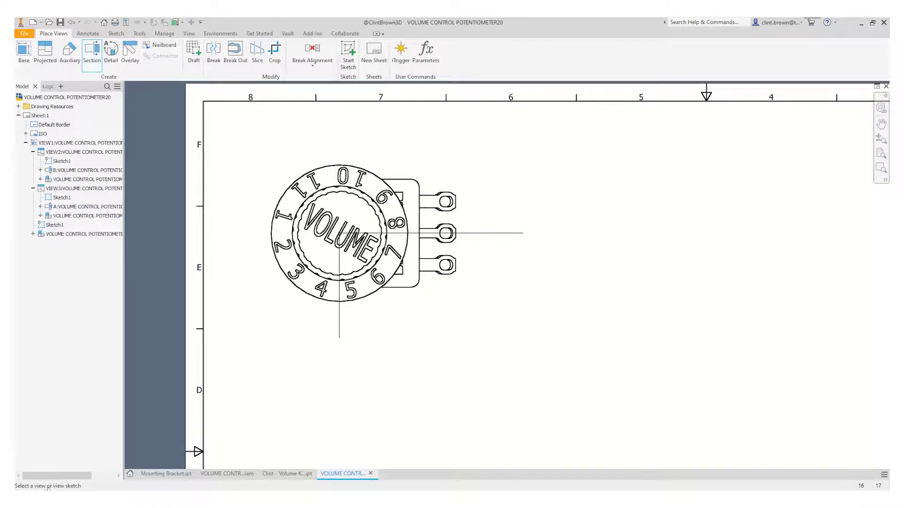
pyautogui.click(486, 234)
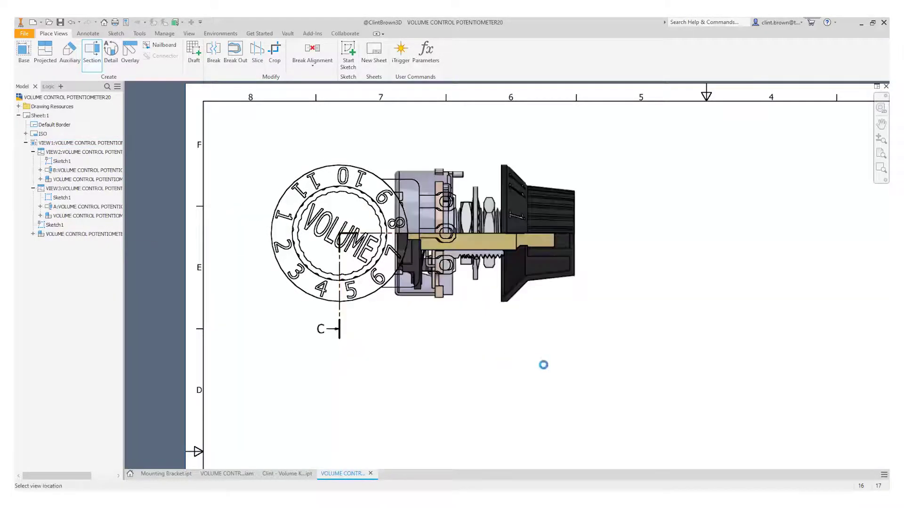
pyautogui.click(672, 319)
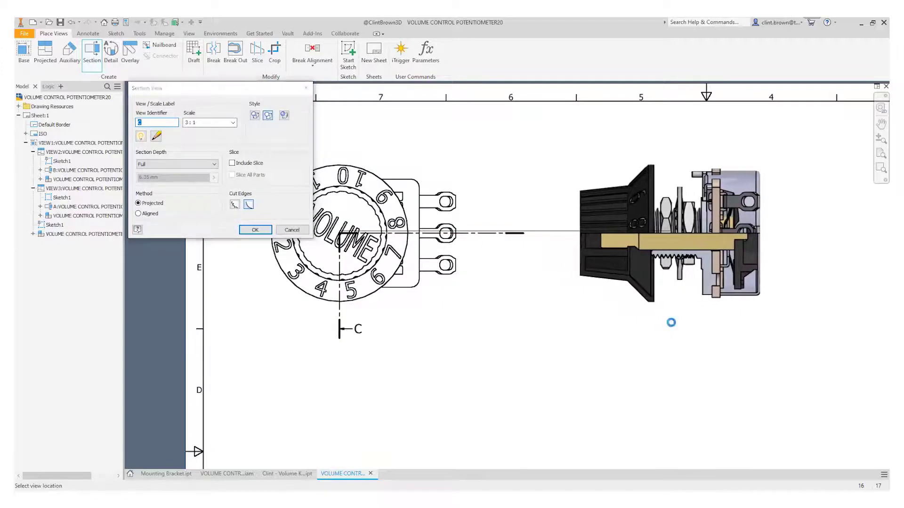
pyautogui.scroll(-5, 541, 339)
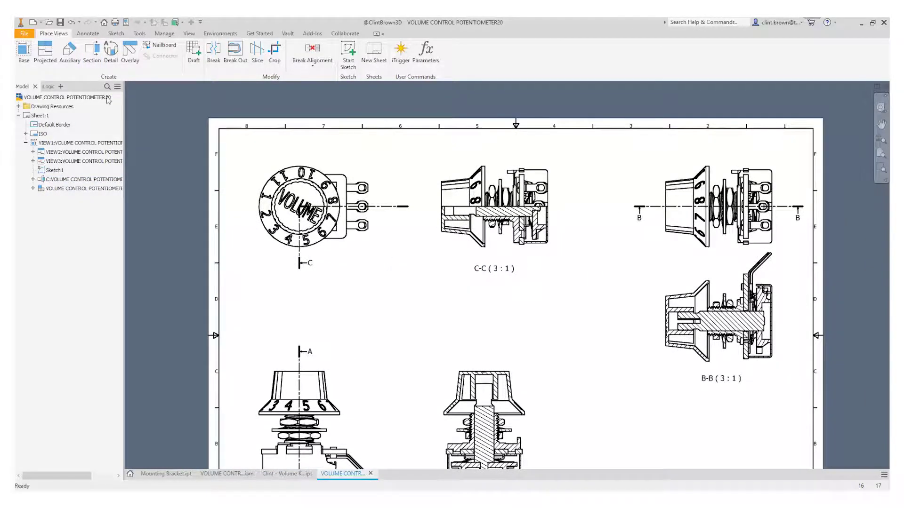
# Project an isometric view from section C-C and place it below that view
pyautogui.click(45, 49)
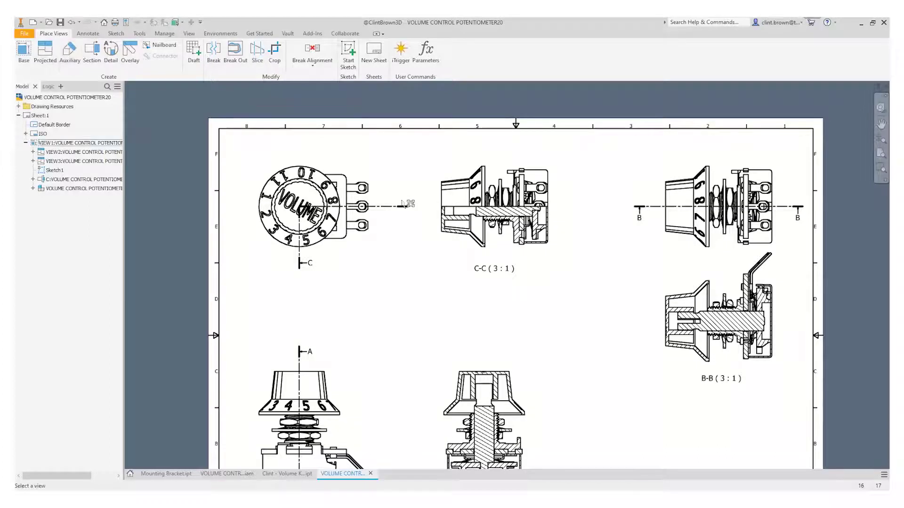
pyautogui.click(462, 219)
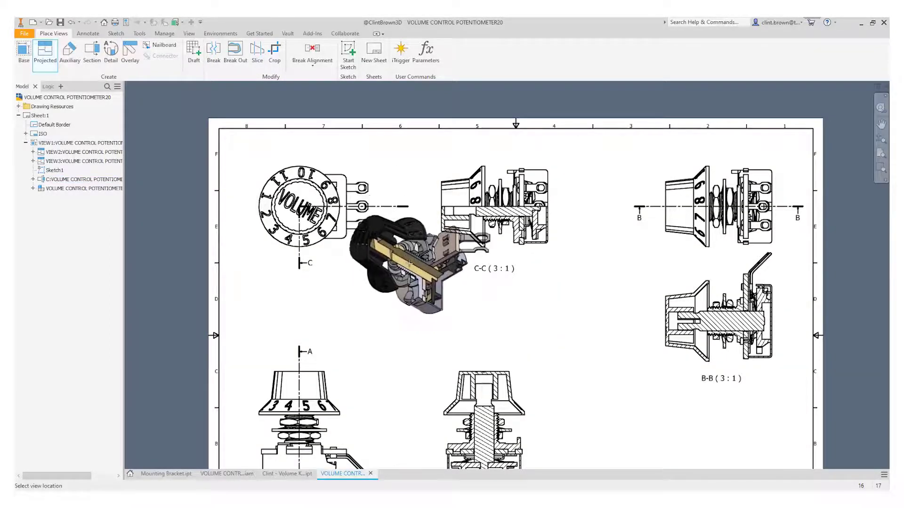
pyautogui.click(407, 318)
pyautogui.rightClick(407, 318)
pyautogui.click(419, 321)
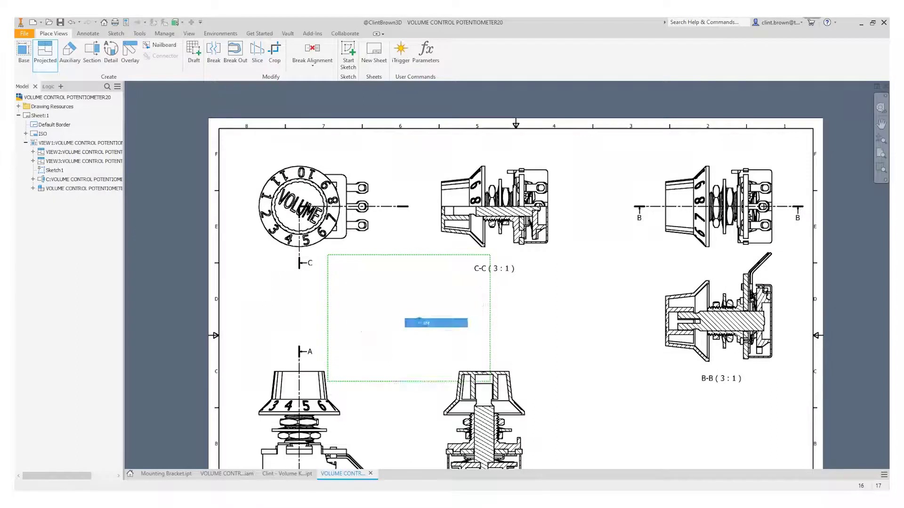
pyautogui.rightClick(489, 331)
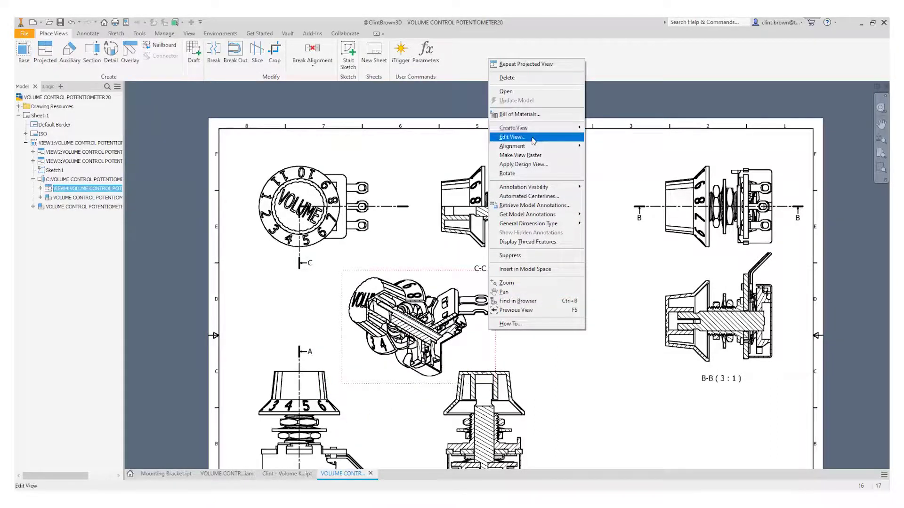
# Uncheck Style from base and set the isometric view to Shaded, then fit the whole sheet
pyautogui.click(511, 137)
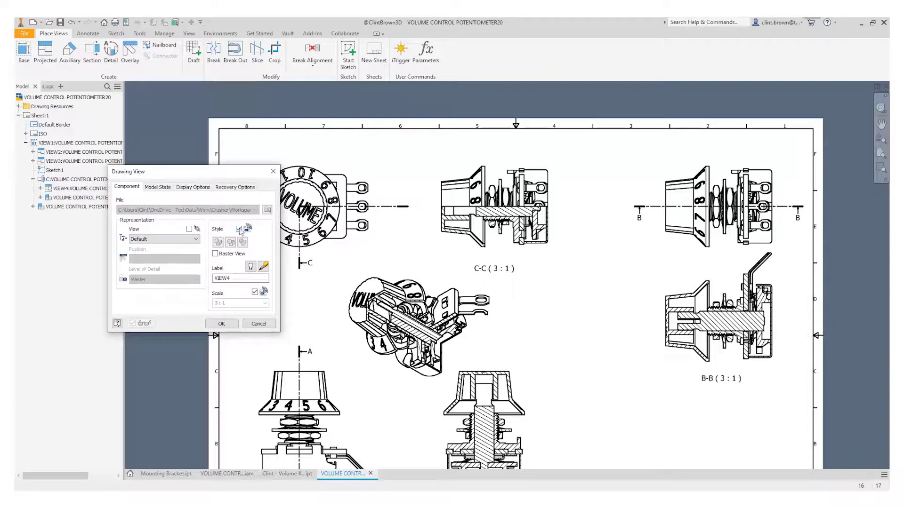
pyautogui.click(239, 229)
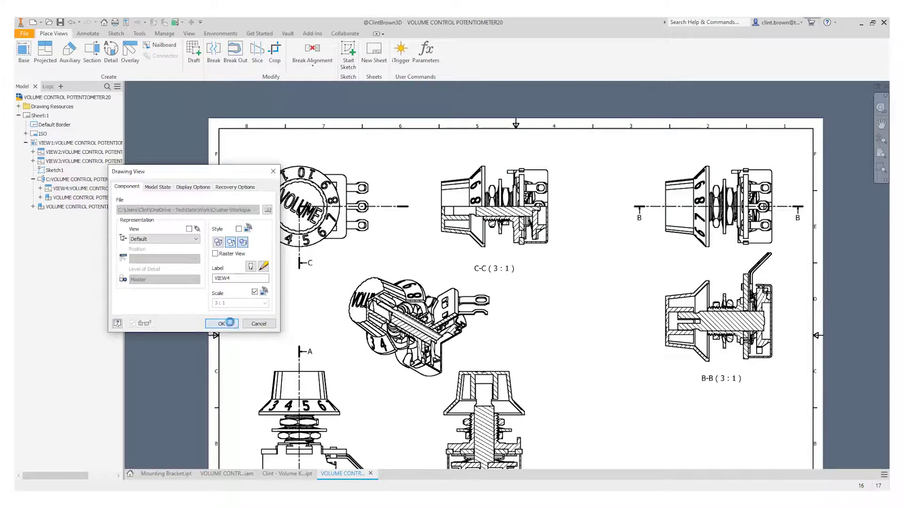
pyautogui.click(221, 323)
pyautogui.scroll(3, 367, 367)
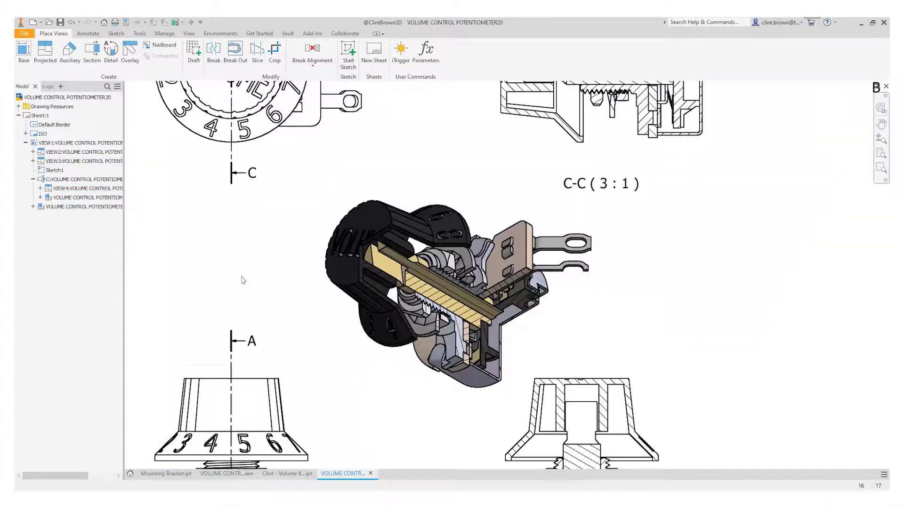
pyautogui.press('Home')
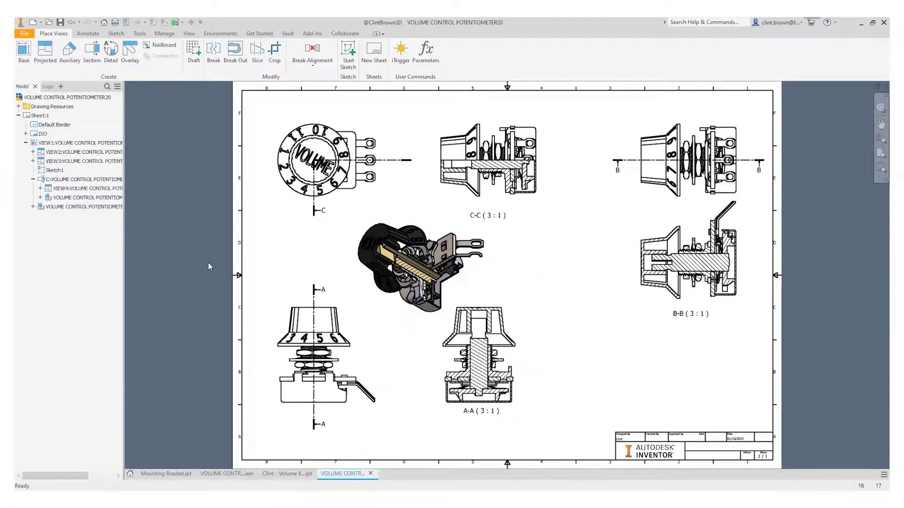